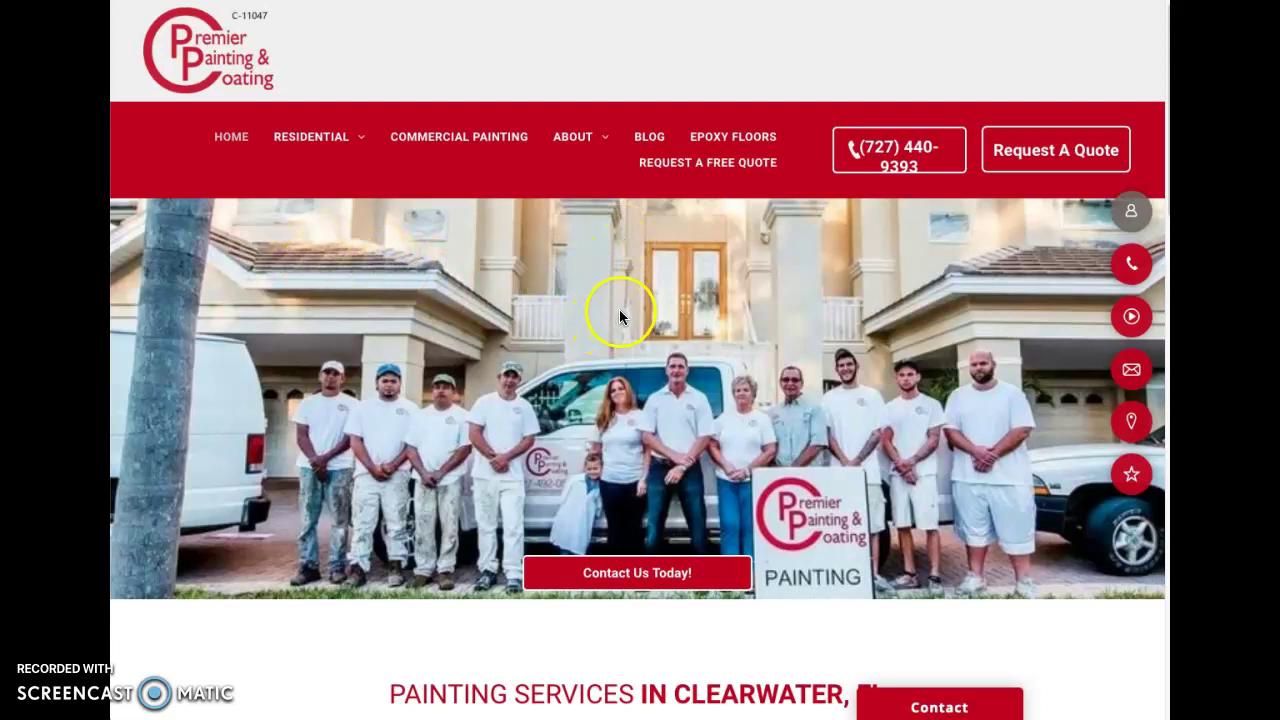
Step: Look over the Premier Painting & Coating homepage, from the team banner through the service sections to the footer
scroll(618, 307, down, 1)
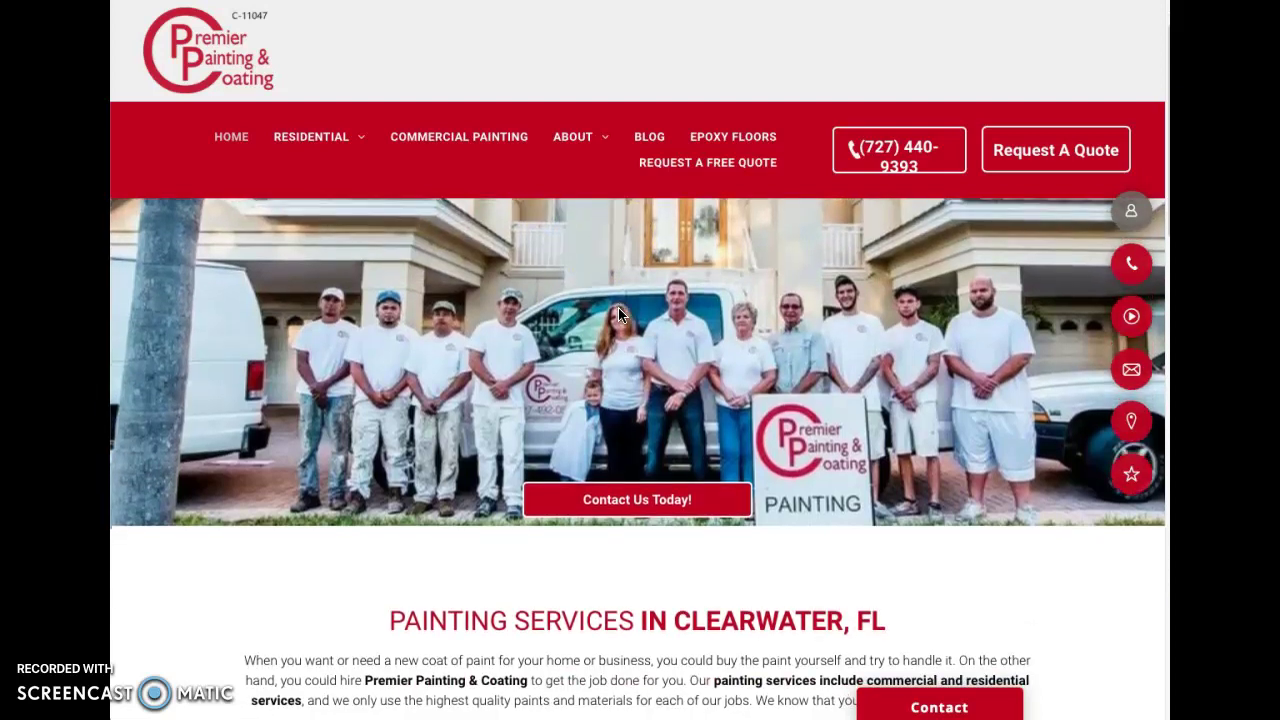
scroll(618, 312, down, 12)
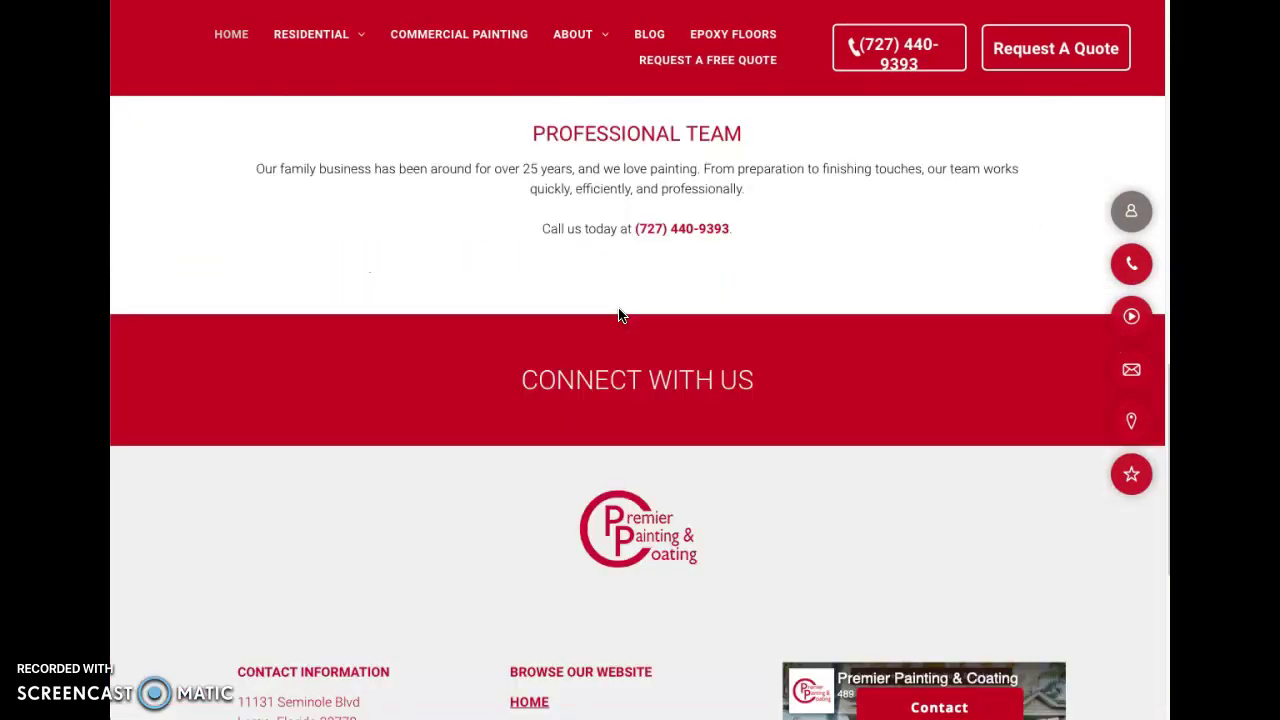
scroll(618, 316, down, 5)
scroll(618, 316, up, 11)
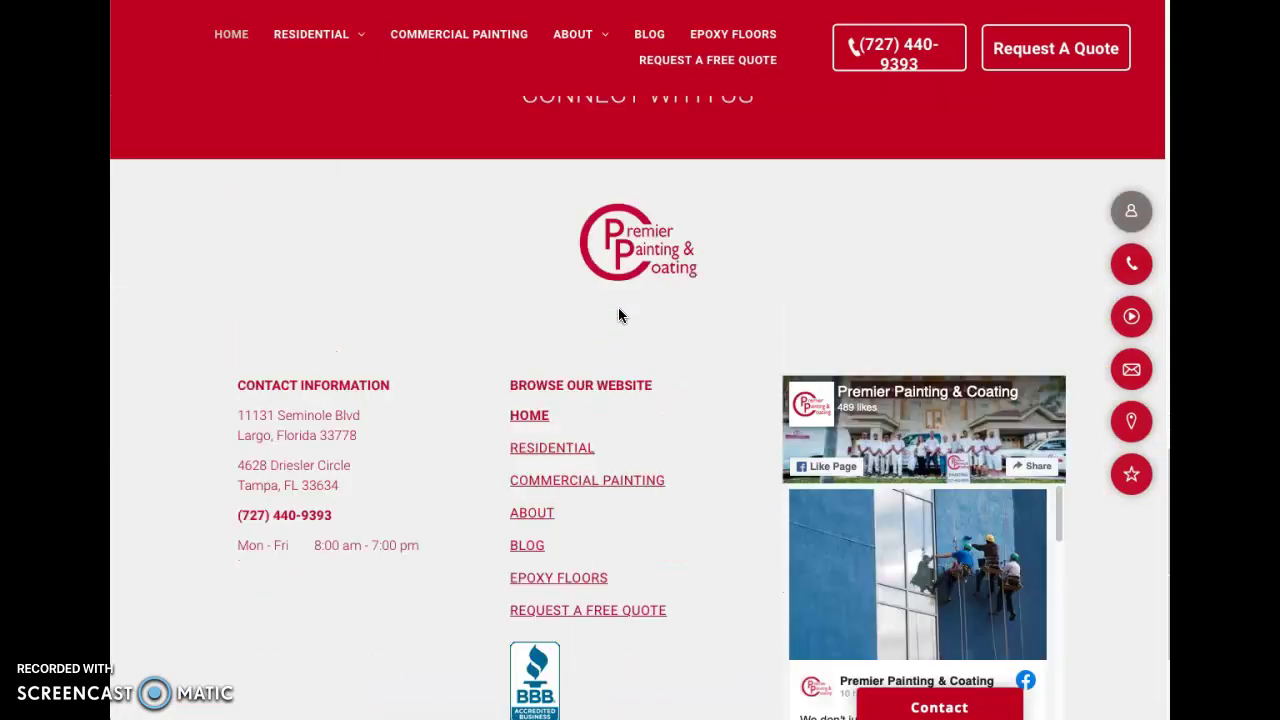
scroll(618, 316, up, 3)
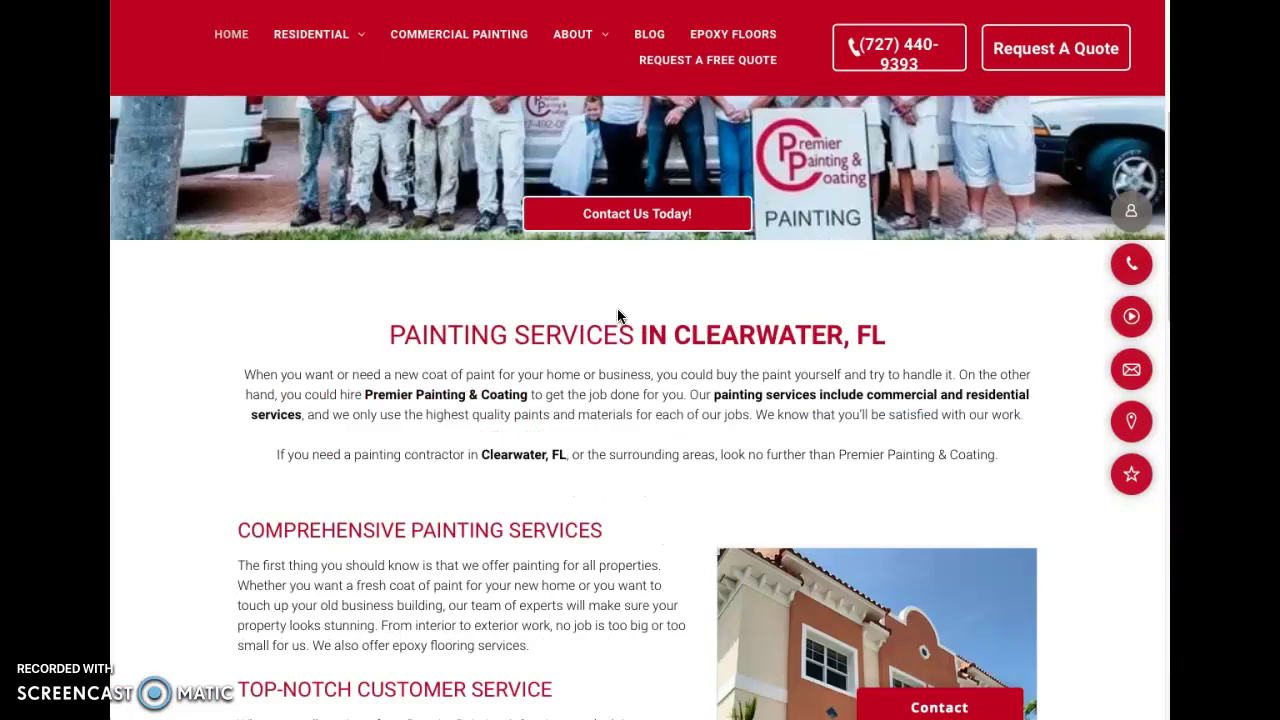
scroll(618, 316, up, 4)
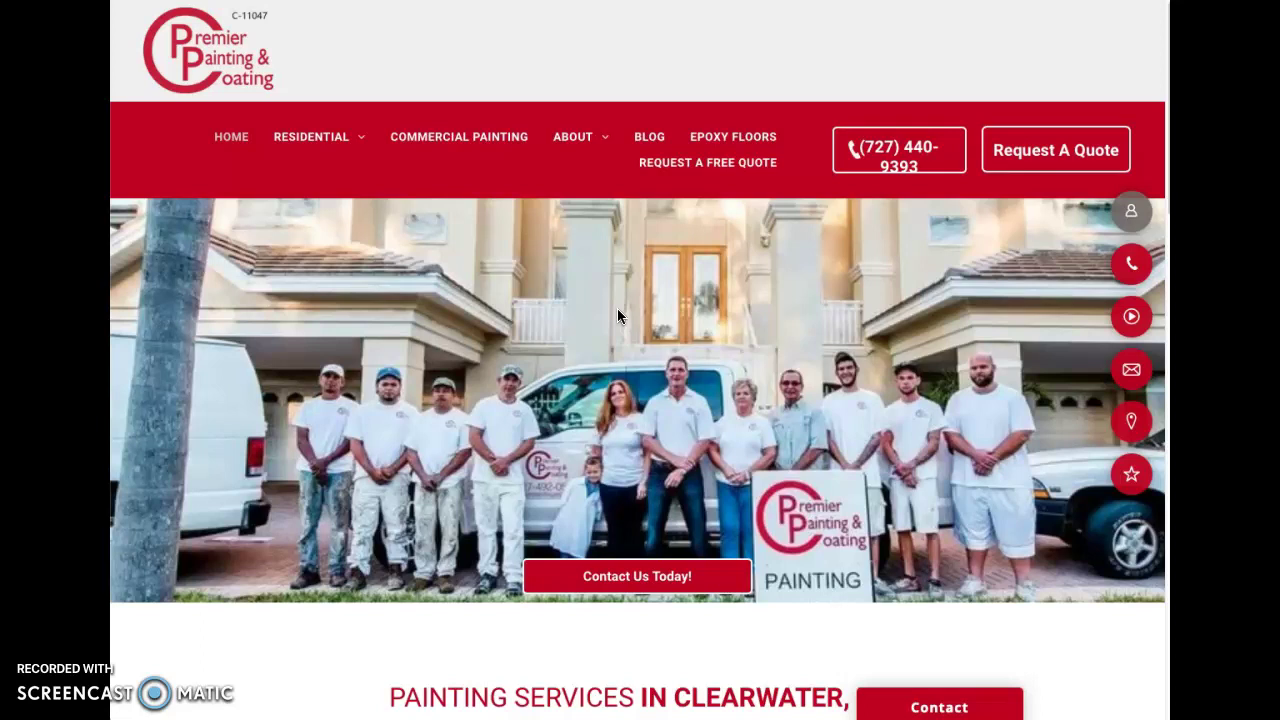
Step: Switch to the Google results for "painting contractor tampa fl" and examine the map listings and the top organic results
click(785, 0)
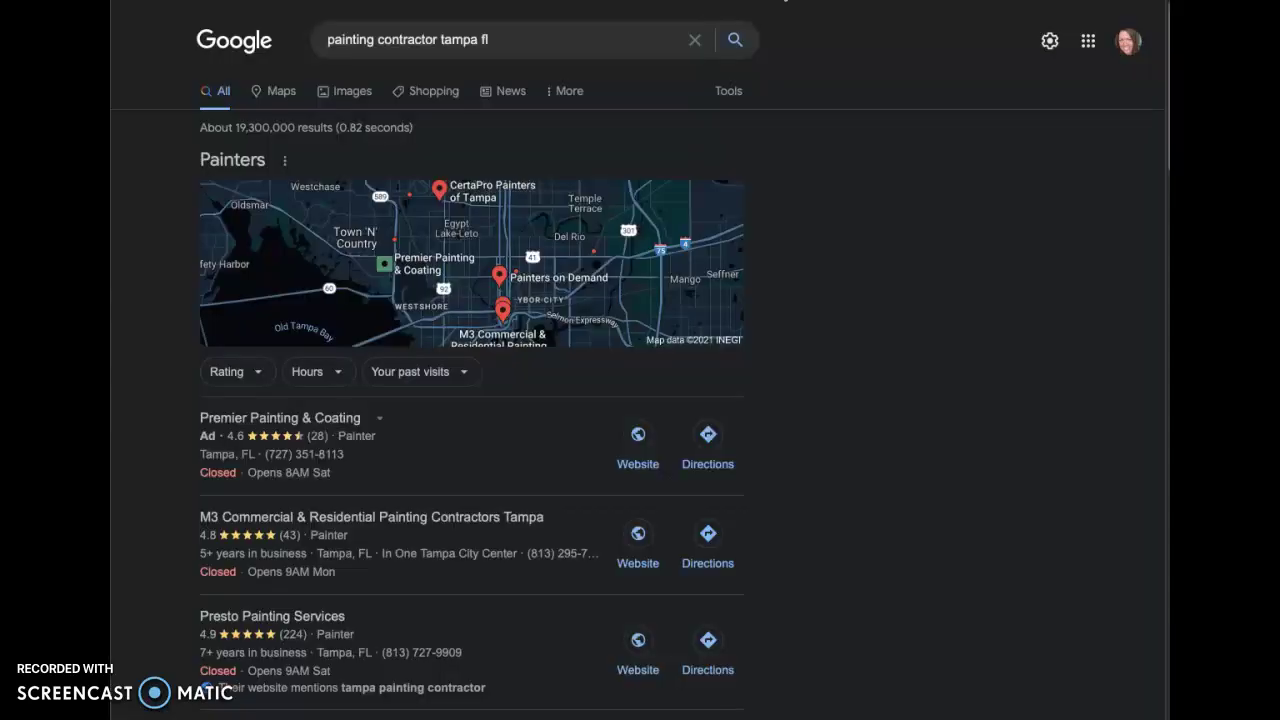
scroll(495, 145, down, 1)
scroll(493, 140, up, 1)
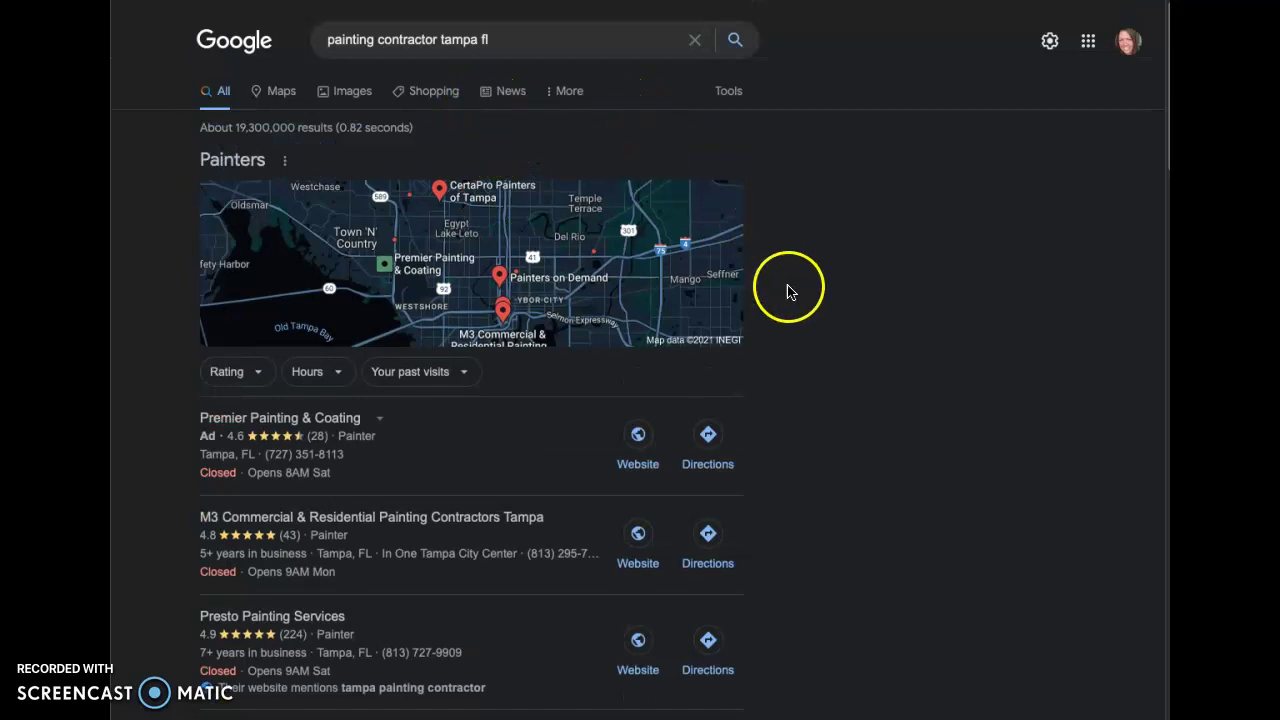
scroll(787, 291, down, 1)
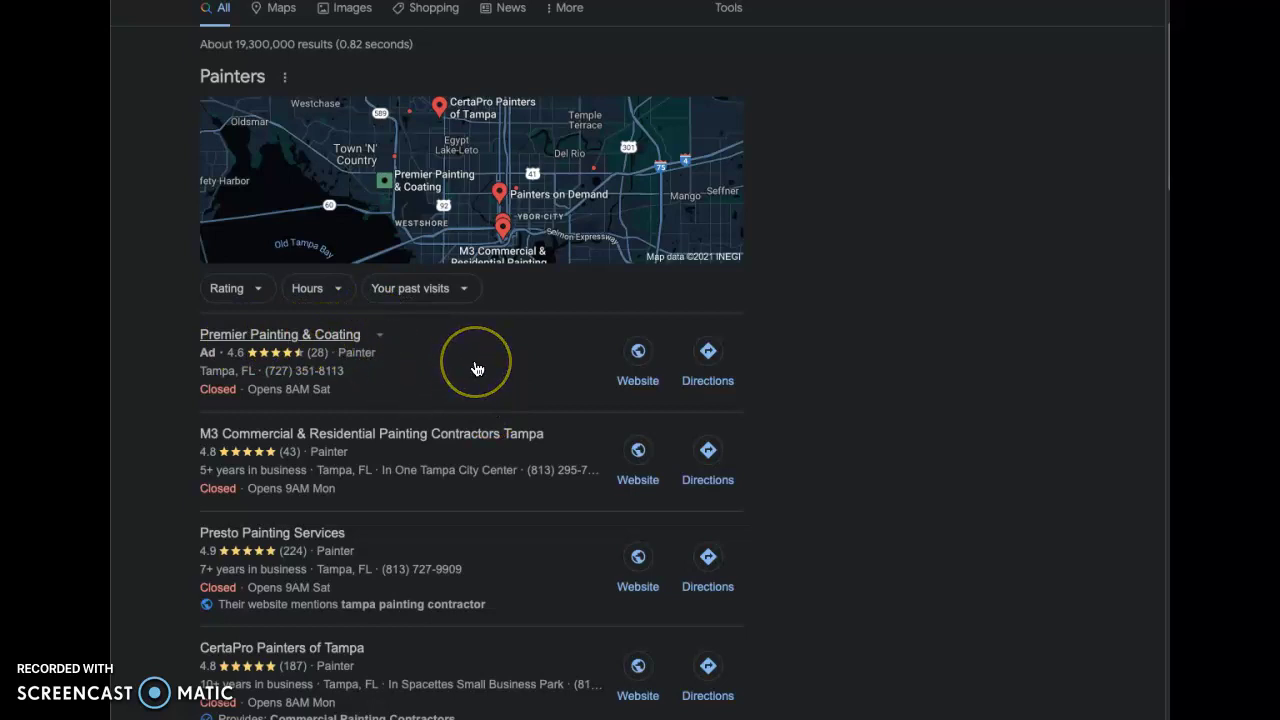
scroll(476, 367, down, 2)
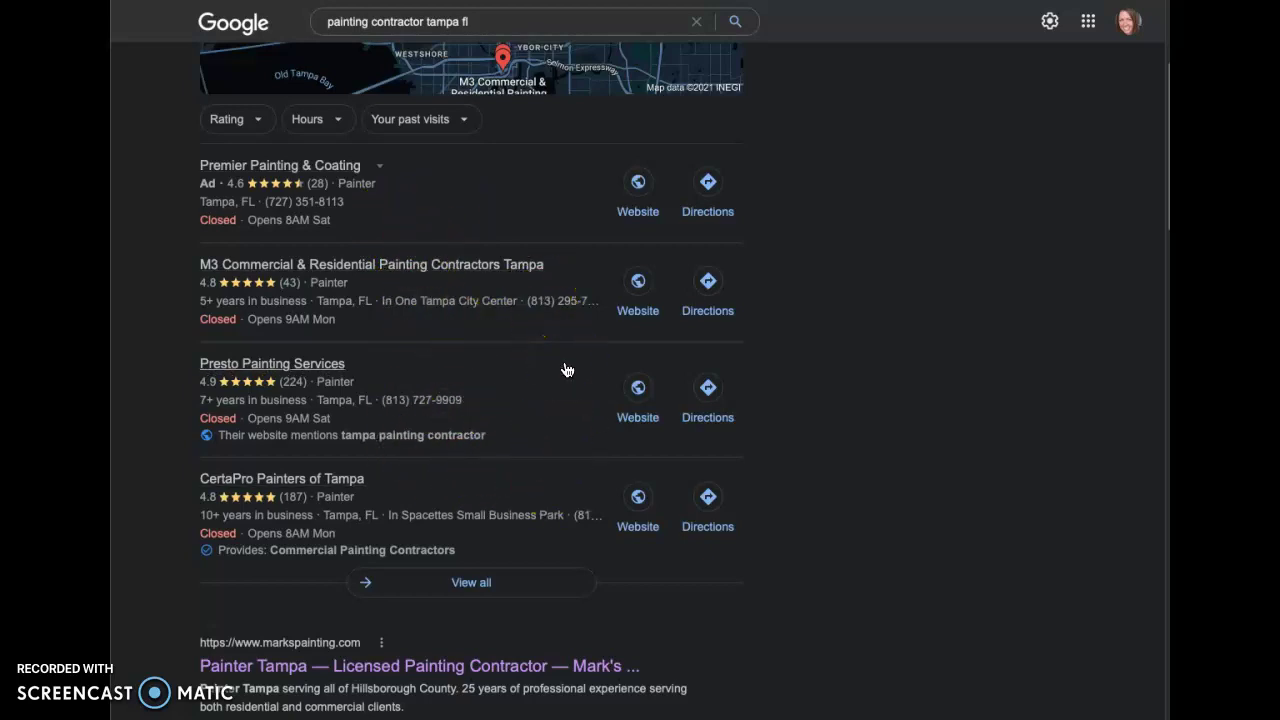
scroll(566, 370, down, 3)
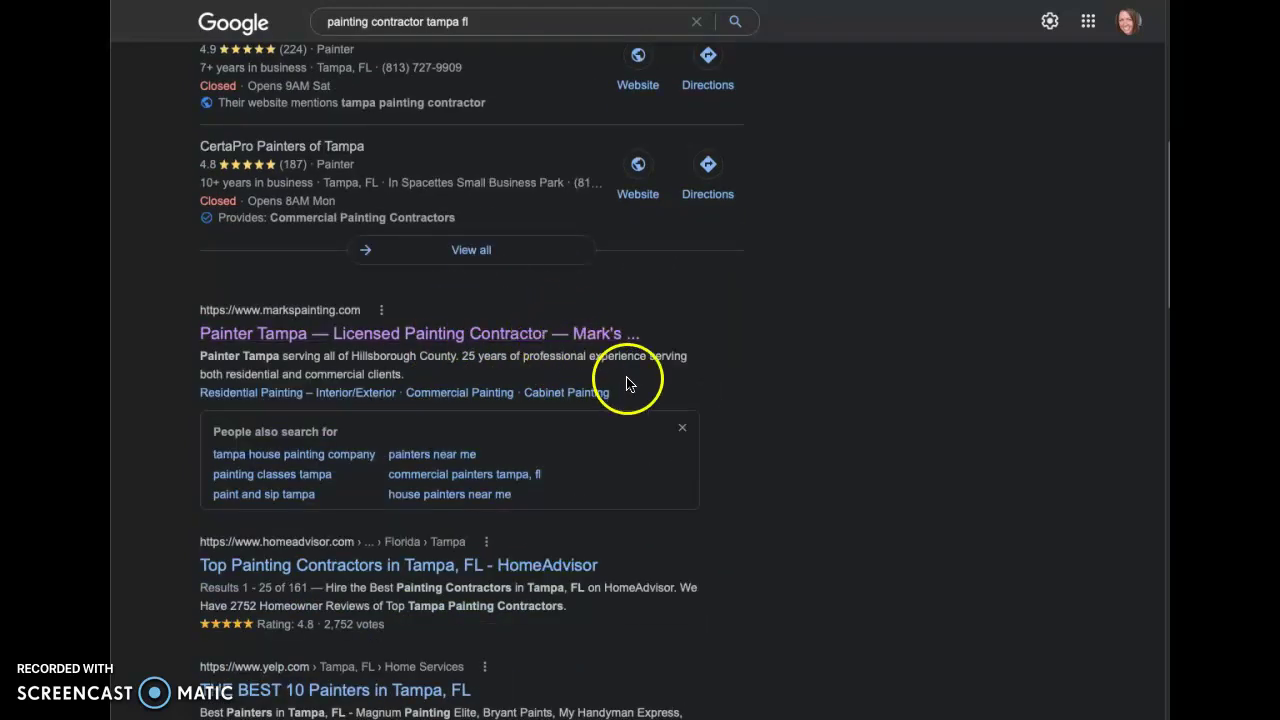
scroll(636, 423, down, 2)
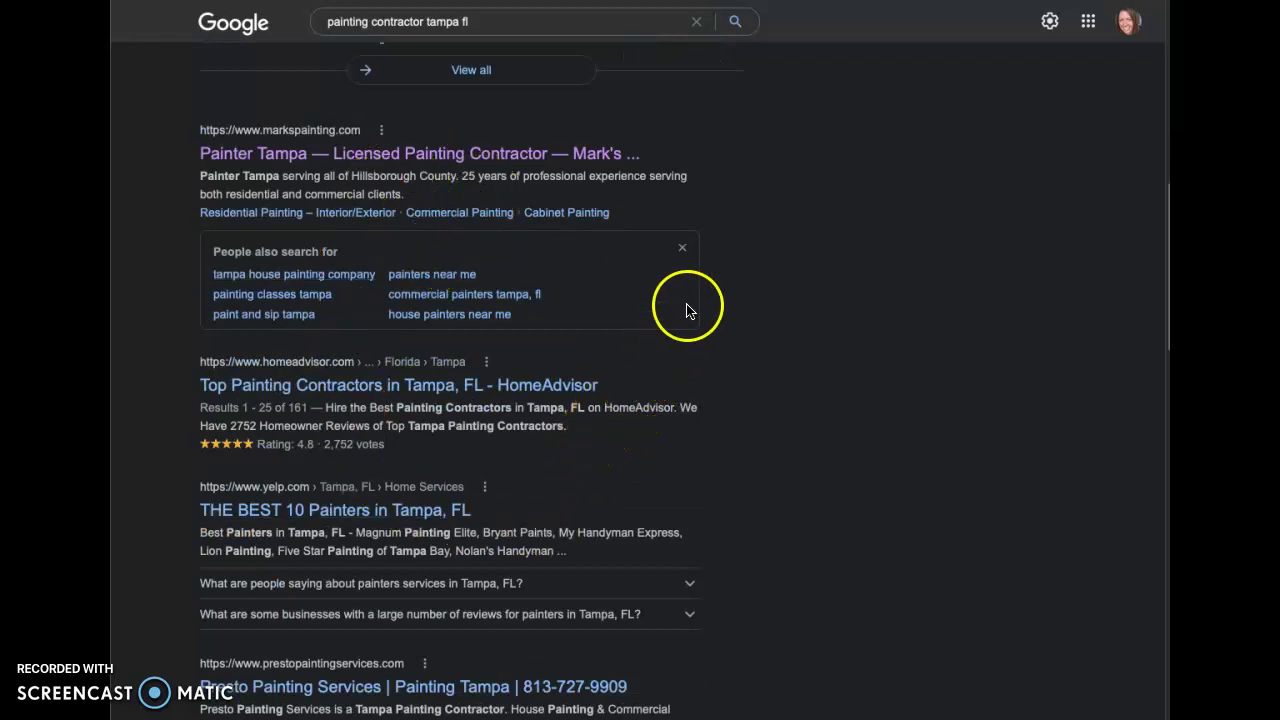
scroll(687, 311, up, 1)
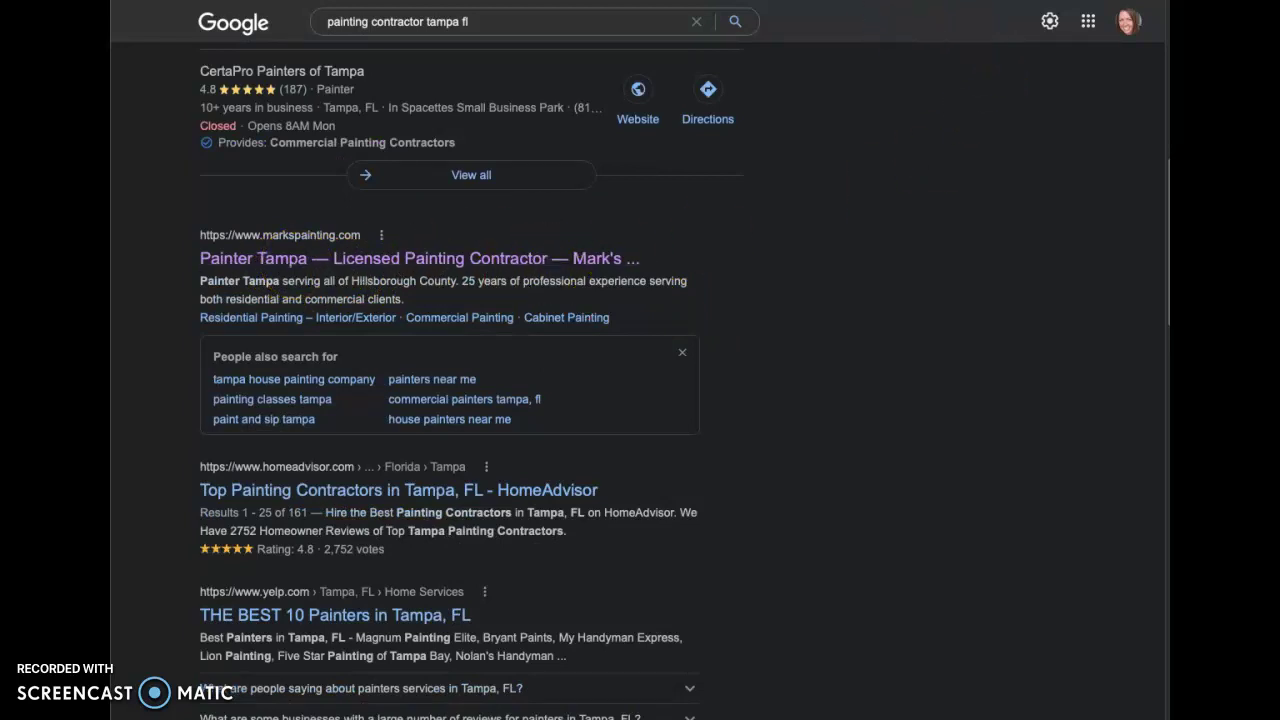
Step: Switch to the Mark's Painting website and review its homepage, including the welcome text, services offered and About Us section
click(900, 0)
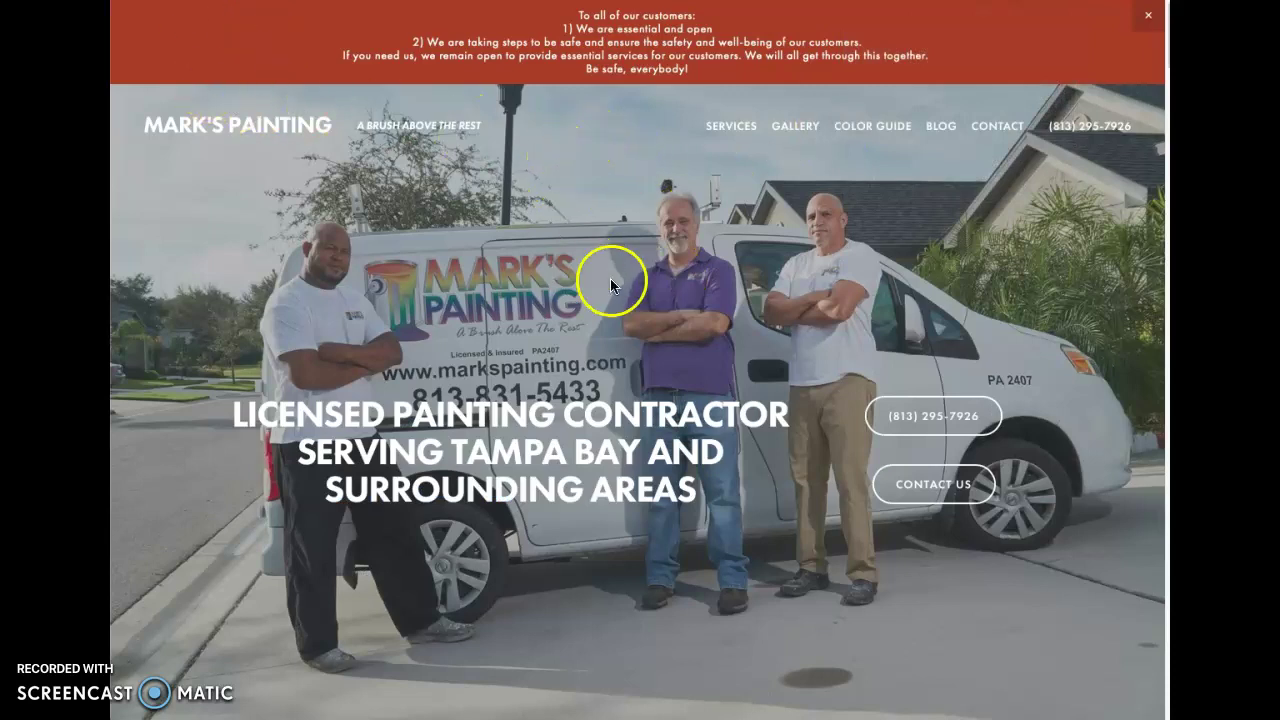
scroll(622, 321, down, 10)
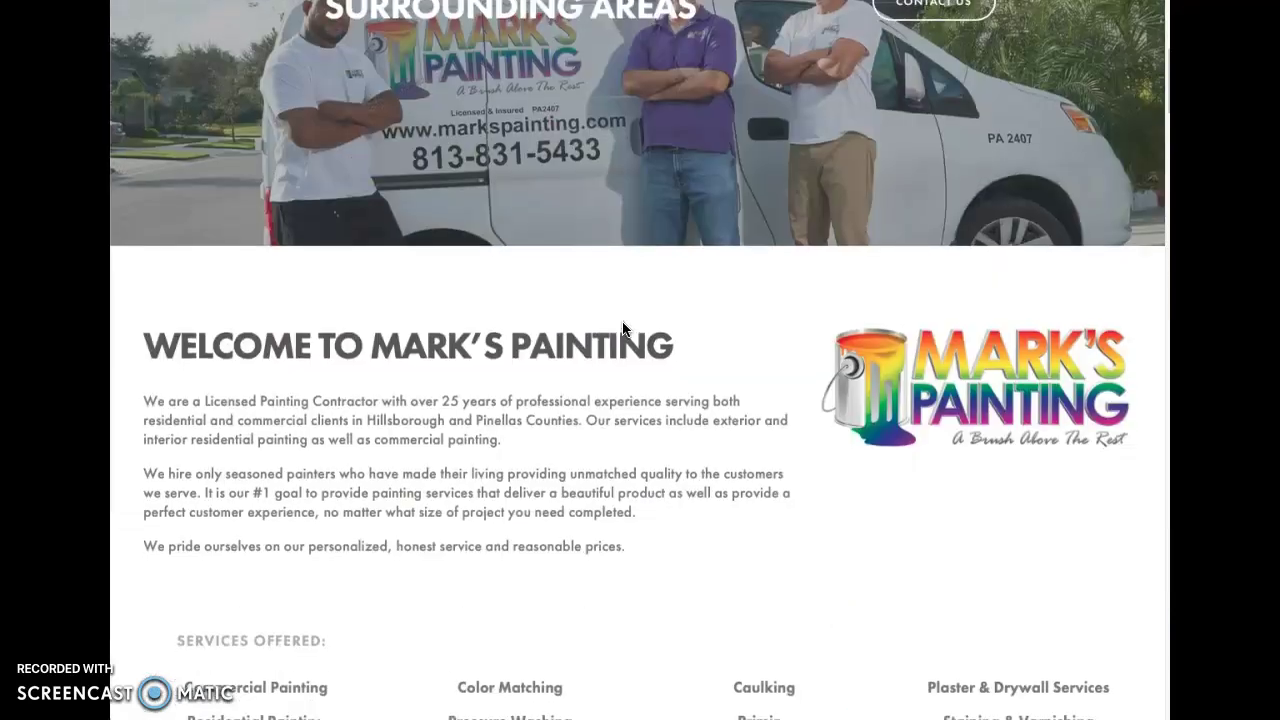
scroll(622, 322, down, 10)
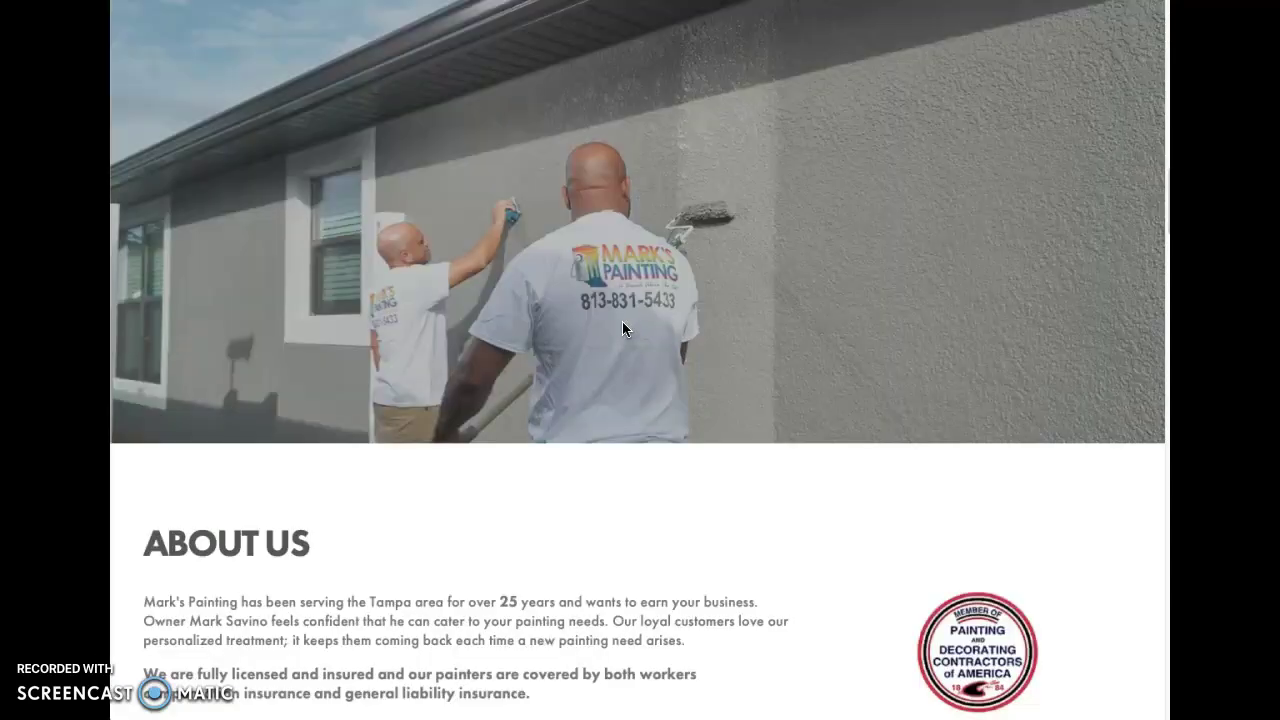
scroll(622, 329, down, 10)
scroll(622, 329, up, 5)
scroll(622, 329, up, 10)
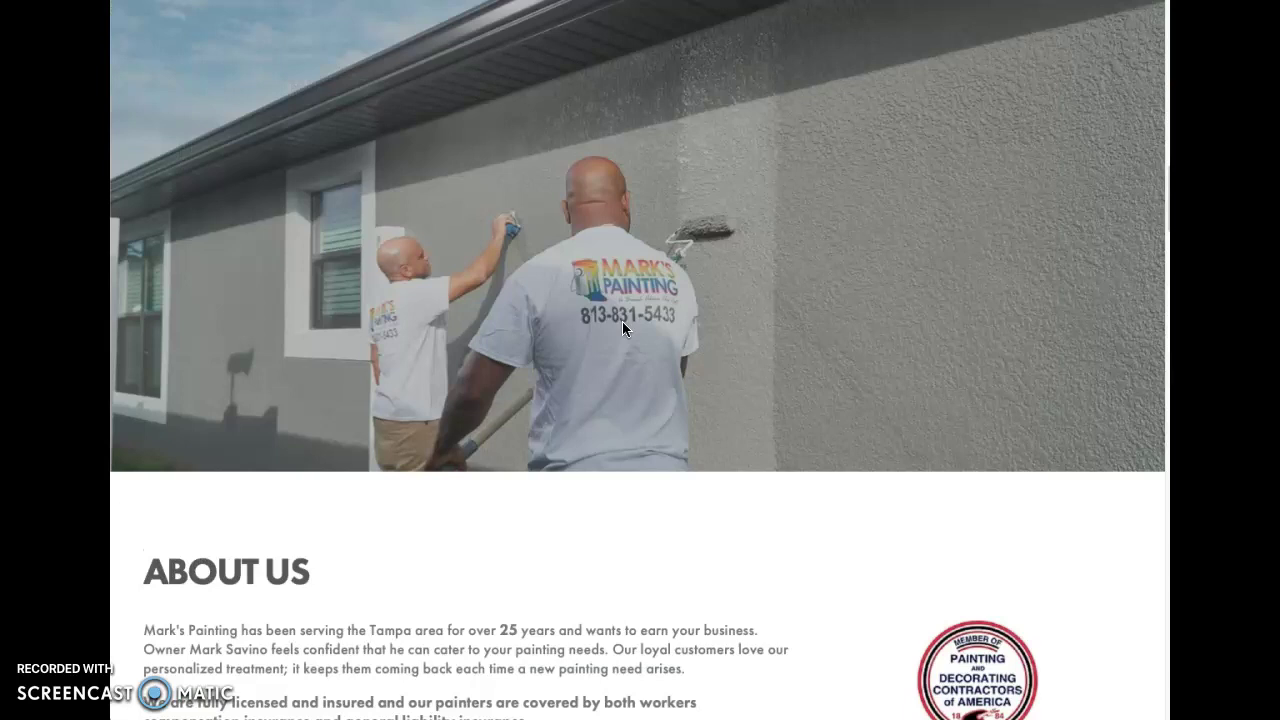
scroll(622, 329, up, 5)
scroll(622, 329, up, 5)
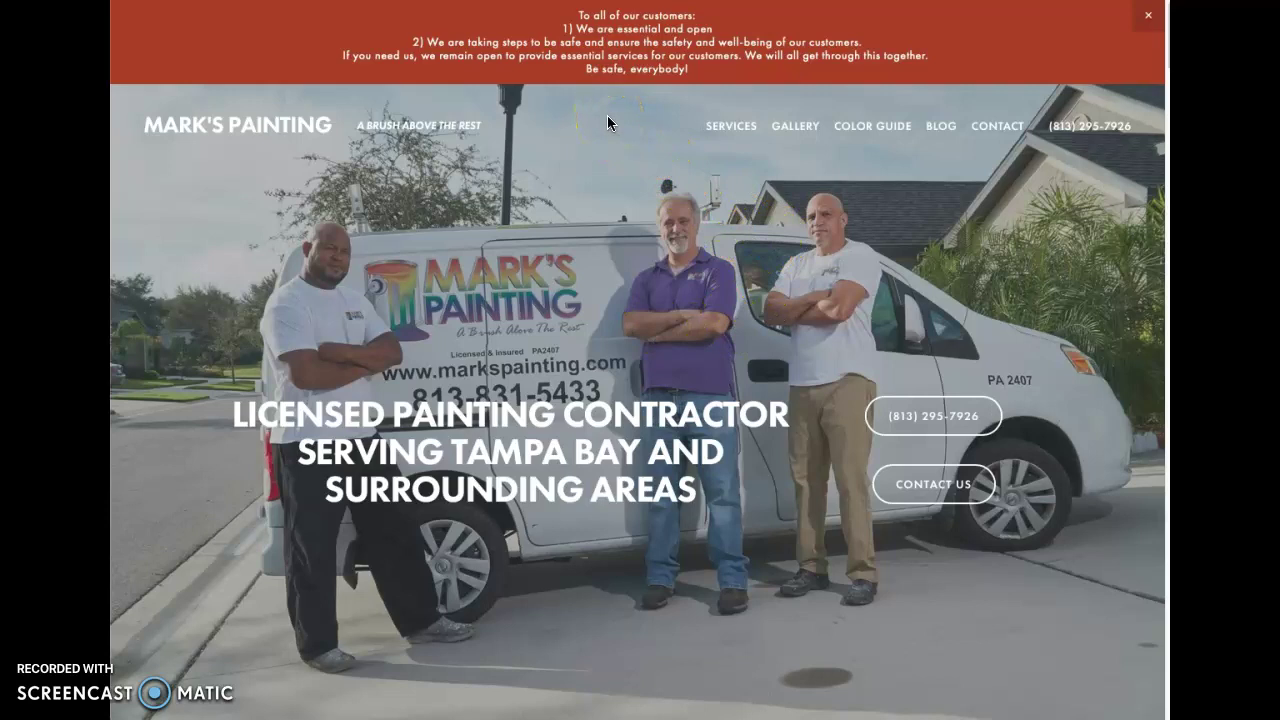
click(1025, 0)
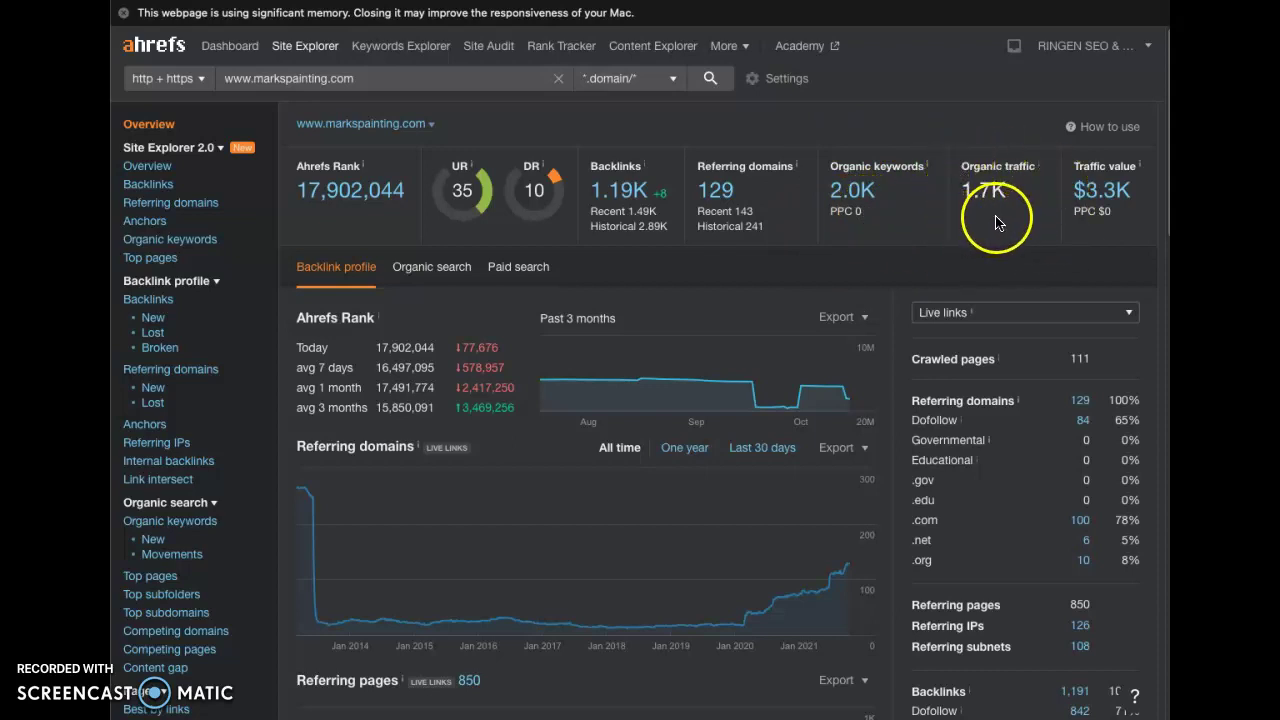
click(848, 202)
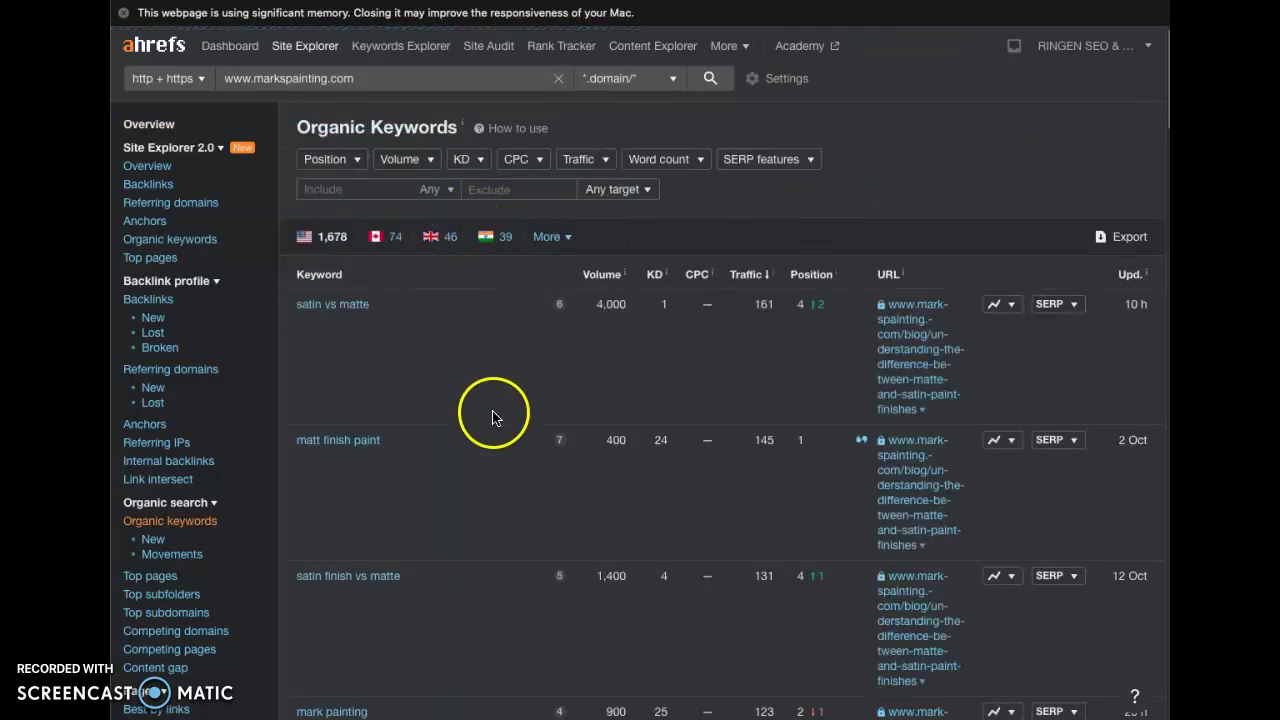
scroll(492, 418, down, 5)
scroll(490, 418, down, 2)
scroll(490, 418, down, 4)
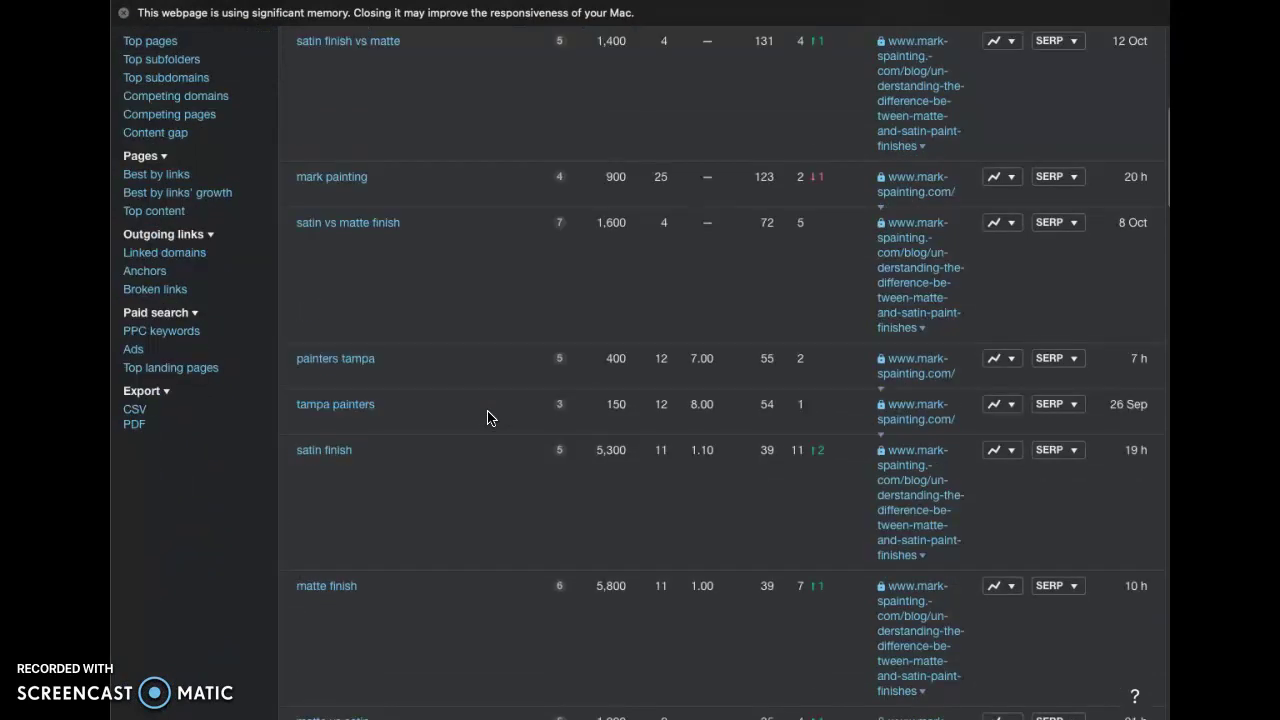
scroll(488, 418, down, 3)
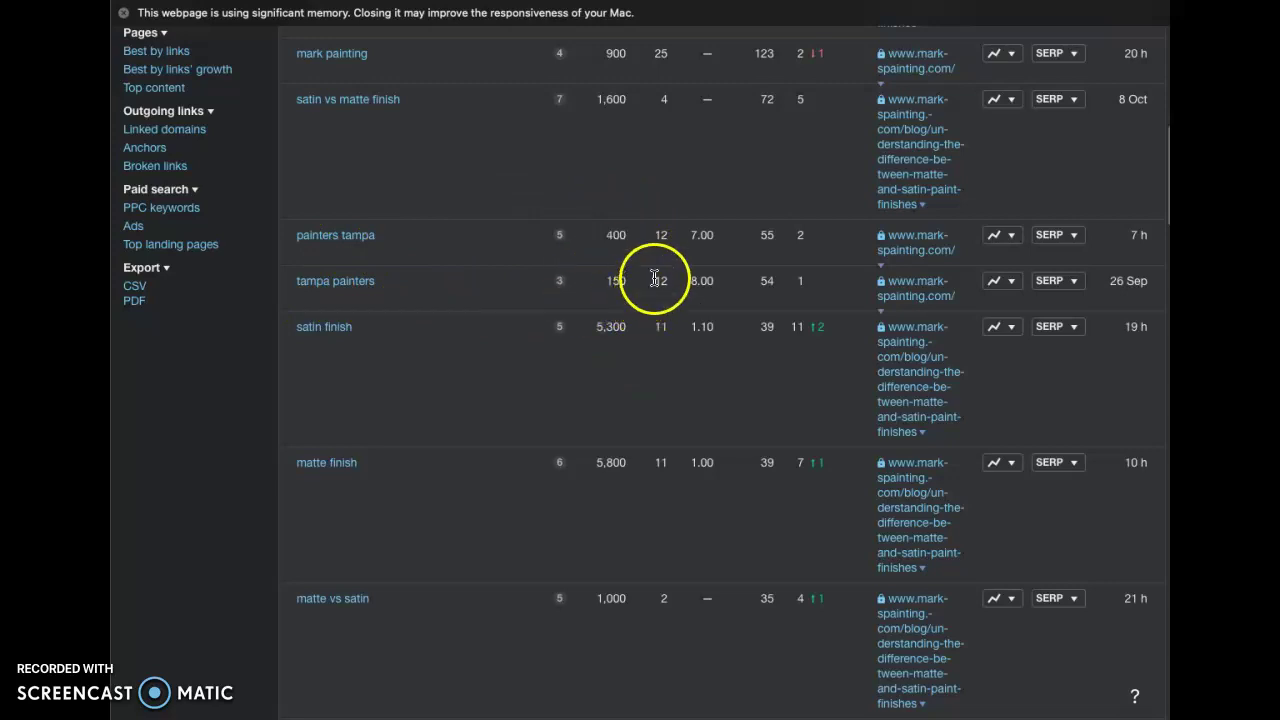
scroll(504, 374, down, 5)
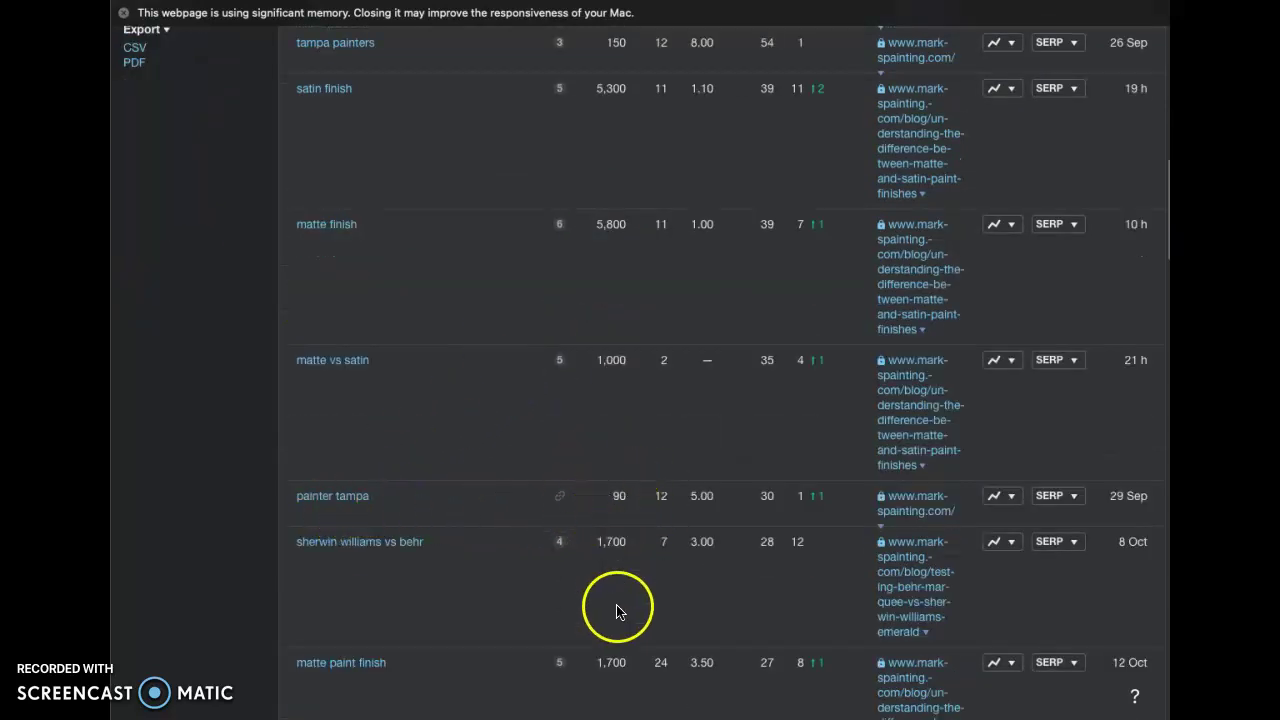
scroll(617, 606, down, 6)
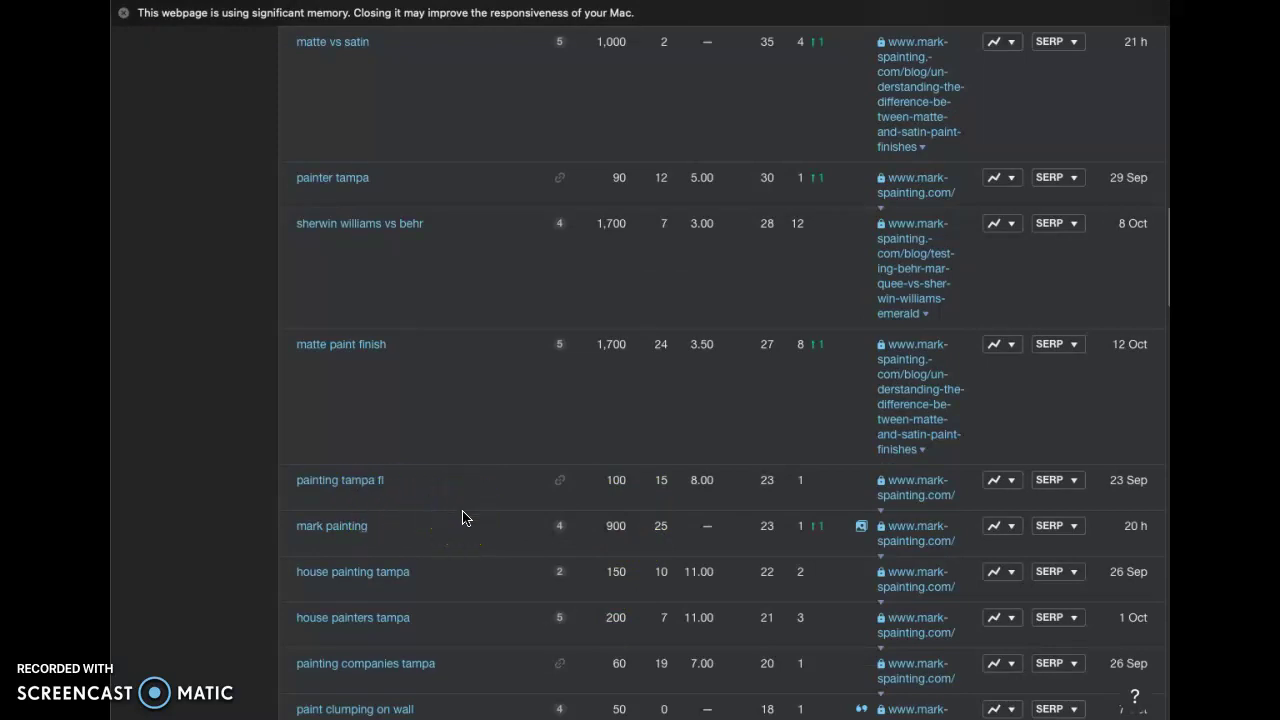
scroll(462, 517, up, 10)
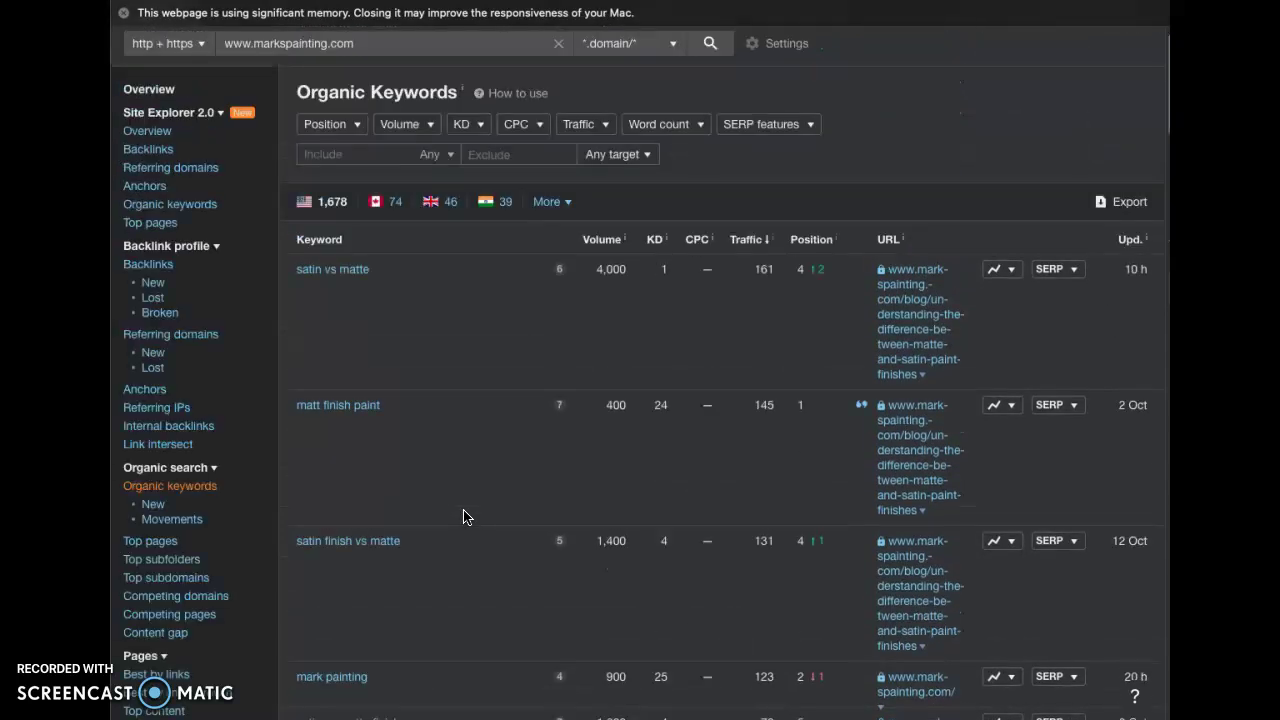
click(994, 180)
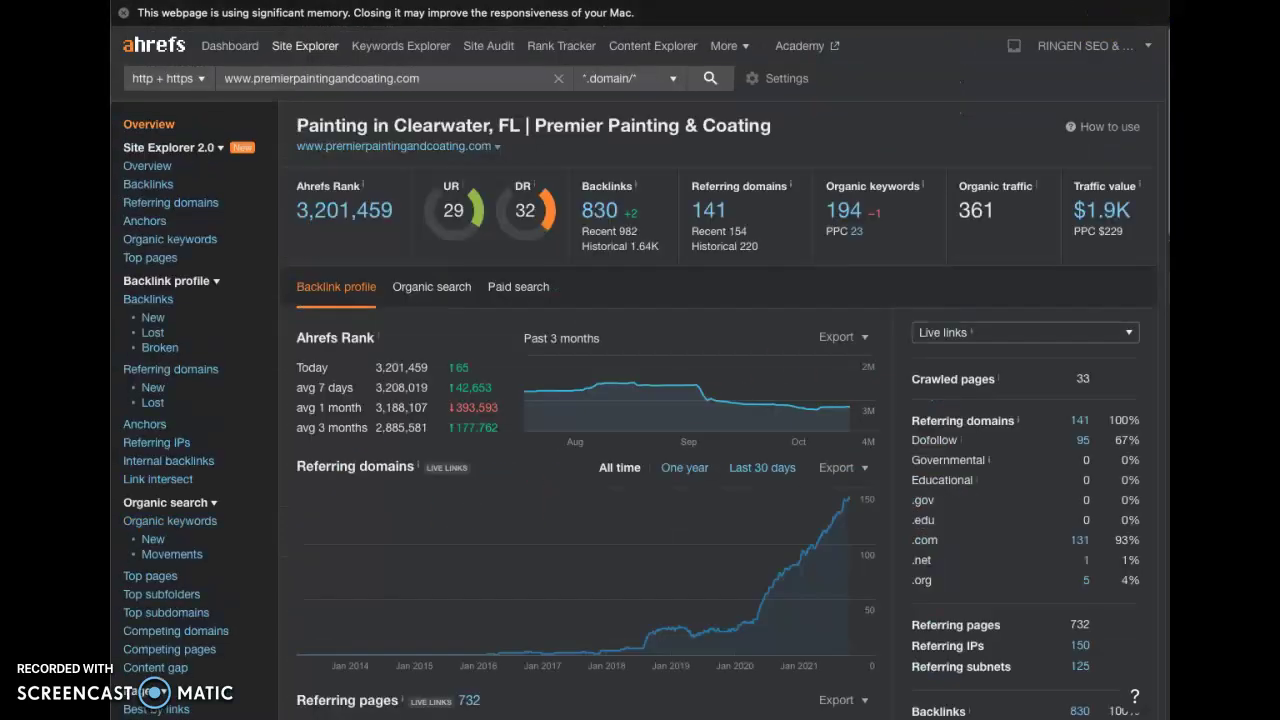